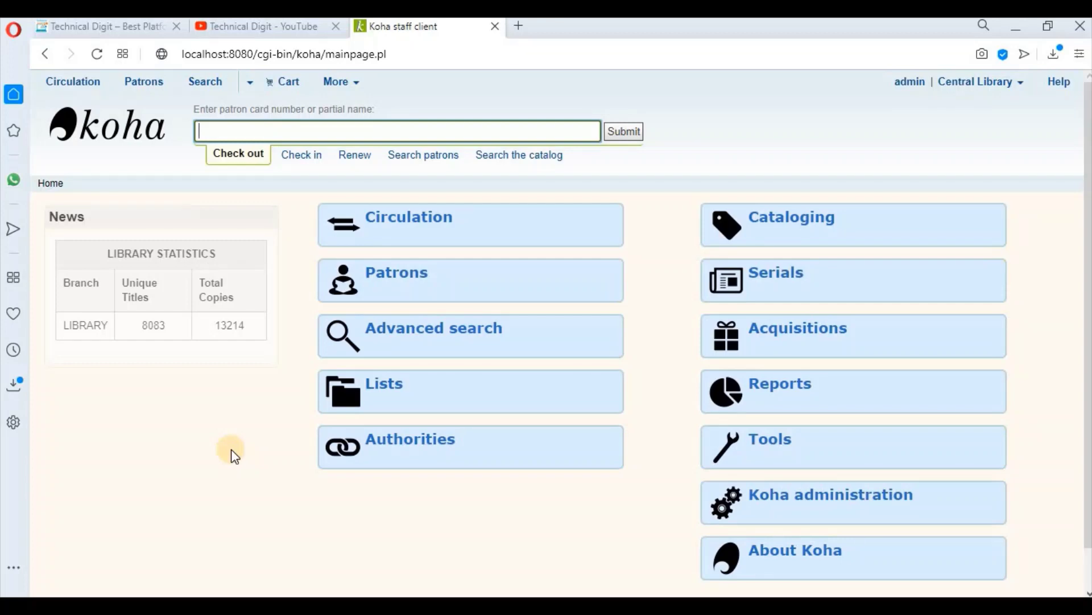
Step: Switch from the Koha staff client to the Technical Digit YouTube channel tab
left_click(280, 31)
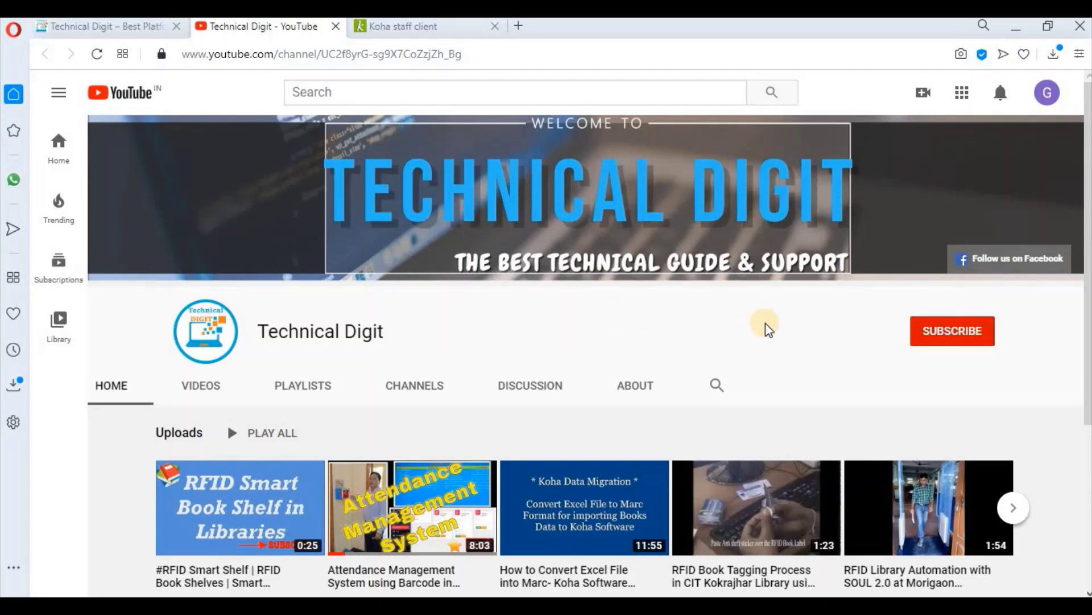
Step: Subscribe to Technical Digit and set notifications to All uploads
left_click(946, 335)
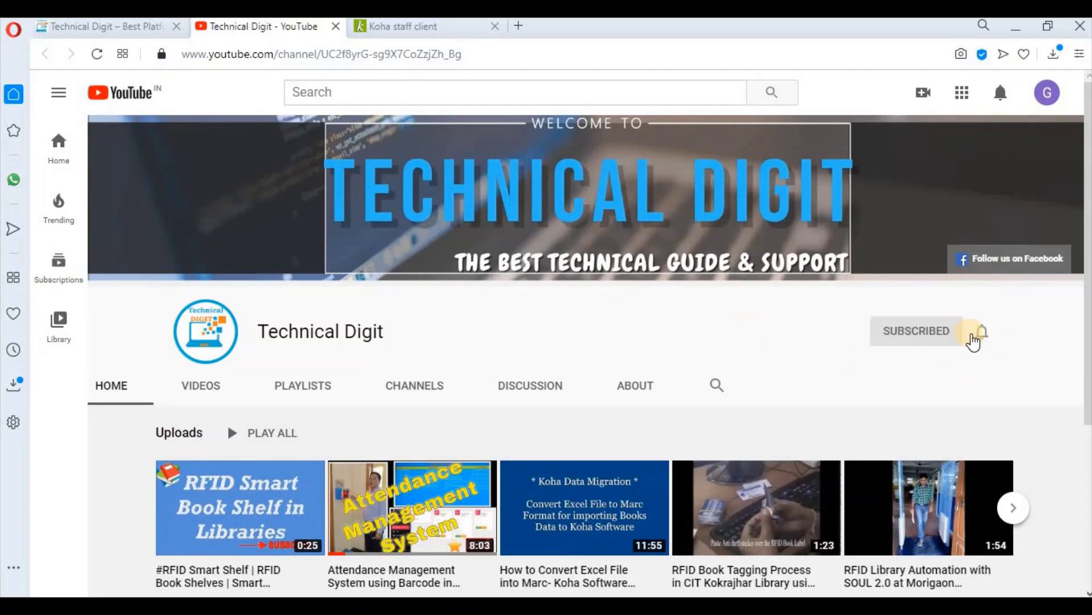
left_click(981, 337)
left_click(930, 370)
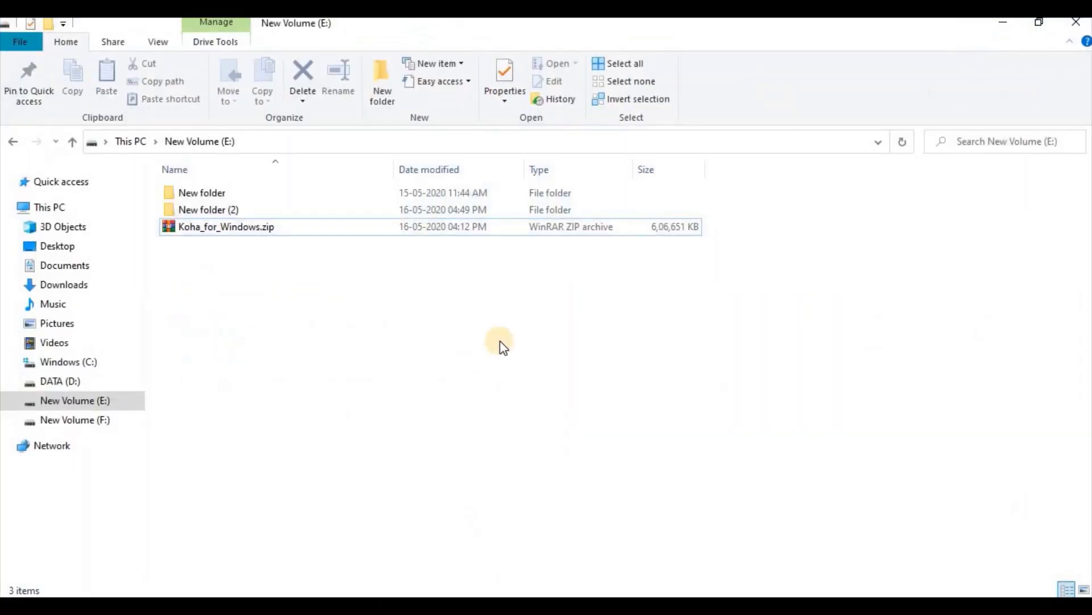
Step: Select the Koha_for_Windows.zip archive on New Volume (E:)
left_click(249, 234)
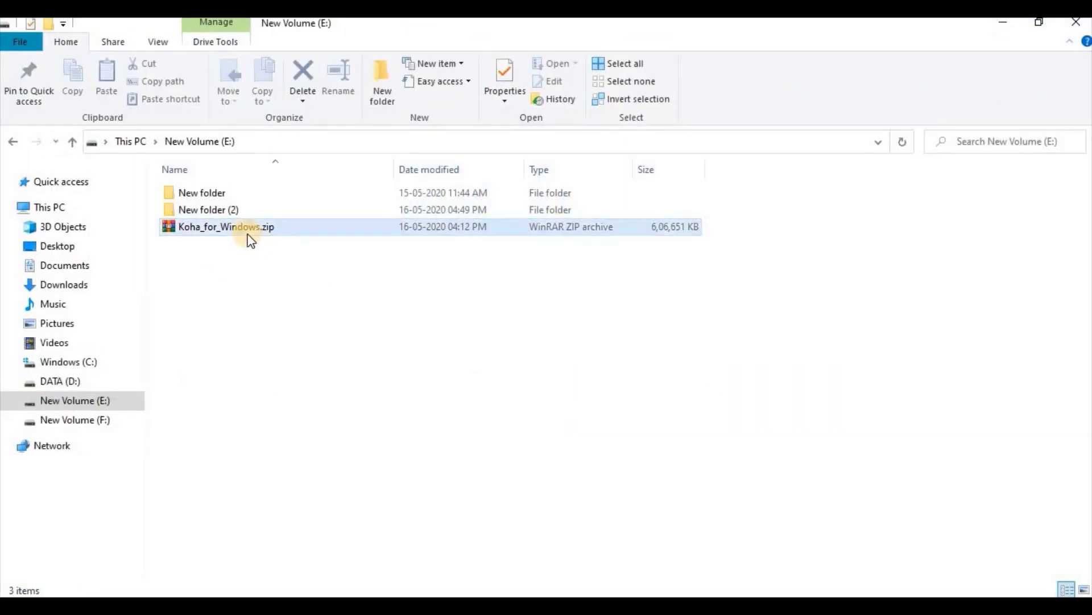
left_click(256, 310)
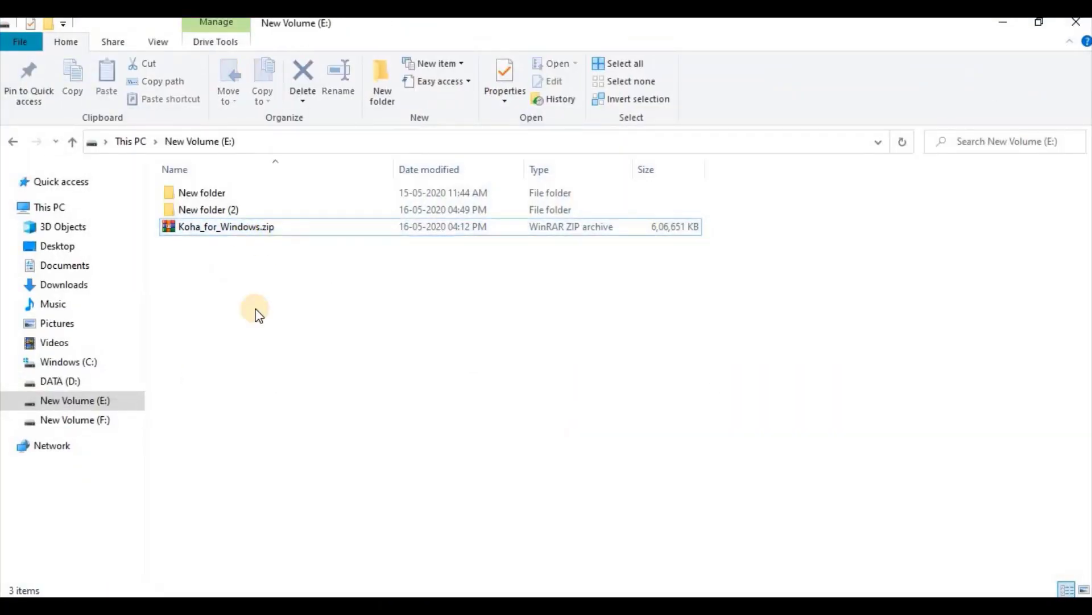
left_click(244, 227)
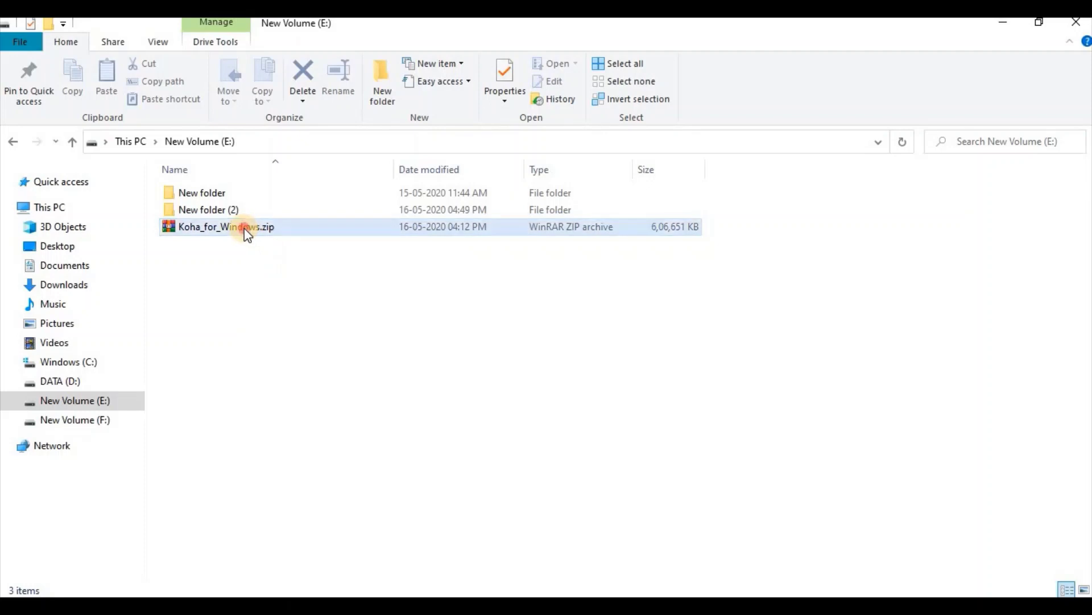
left_click(370, 291)
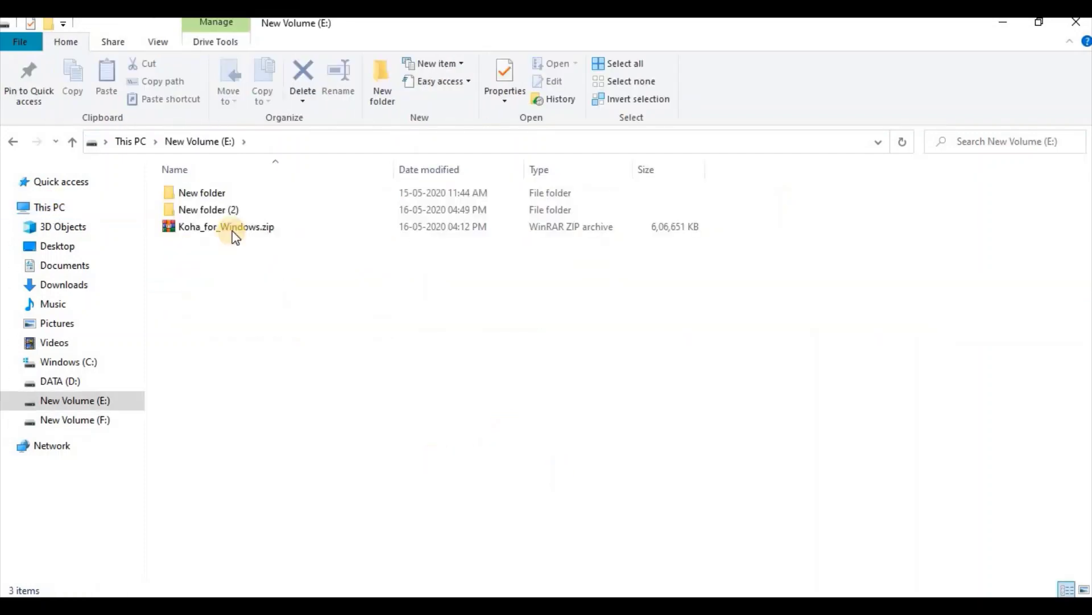
left_click(234, 230)
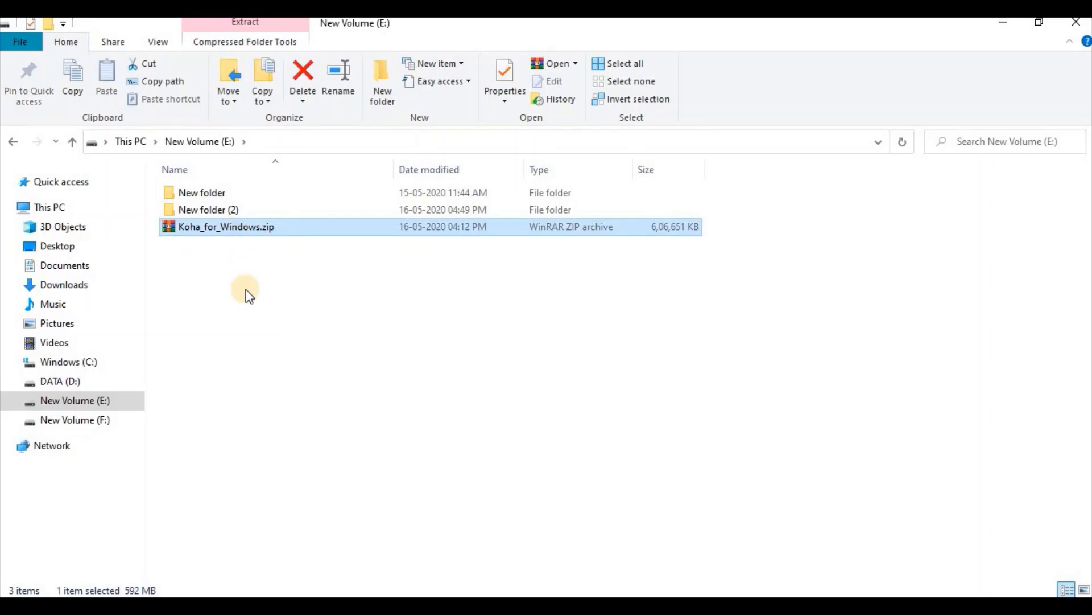
Step: Extract Koha_for_Windows.zip here with WinRAR, producing the usr folder
right_click(244, 233)
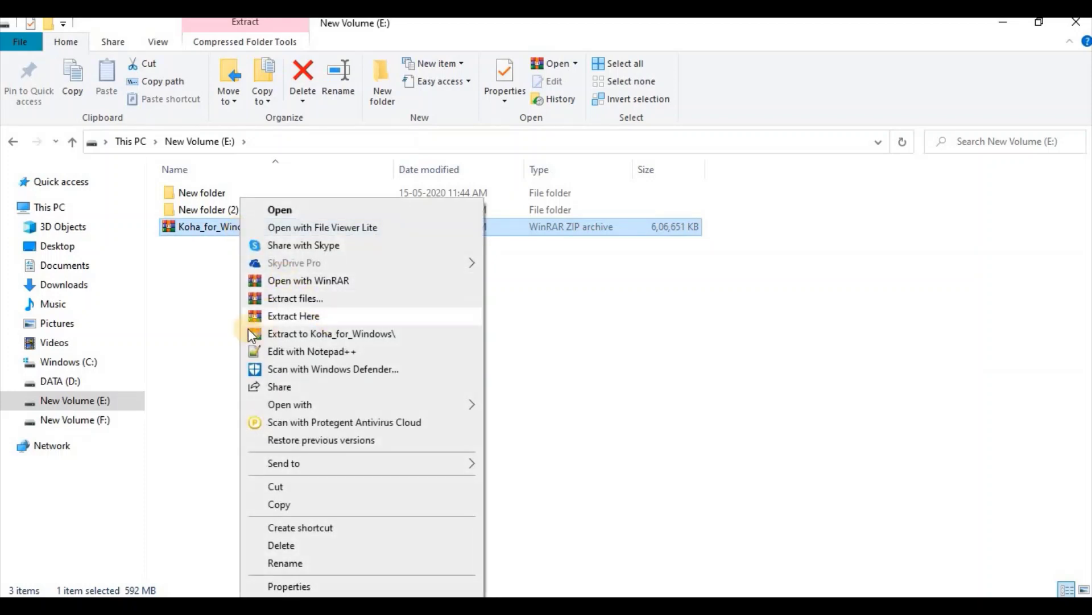
left_click(329, 319)
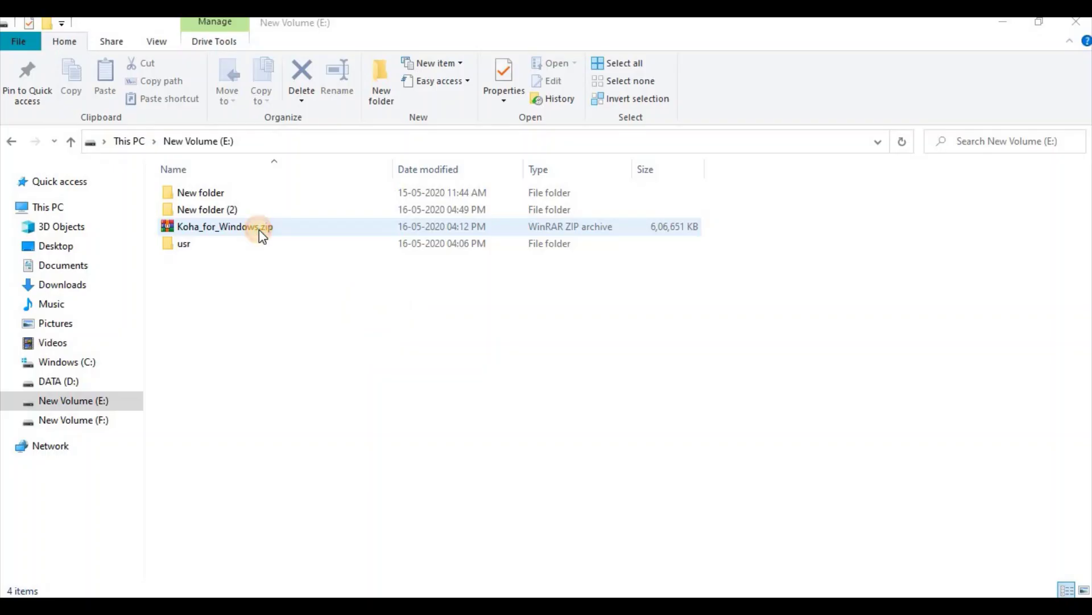
left_click(260, 229)
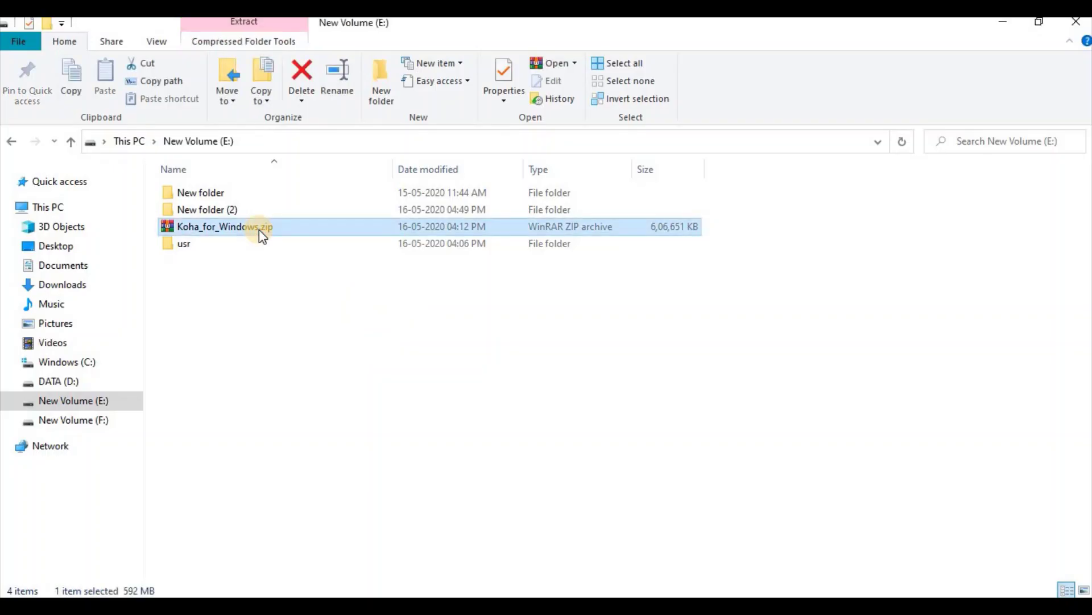
Step: Open the newly extracted usr folder
left_click(207, 271)
left_click(200, 245)
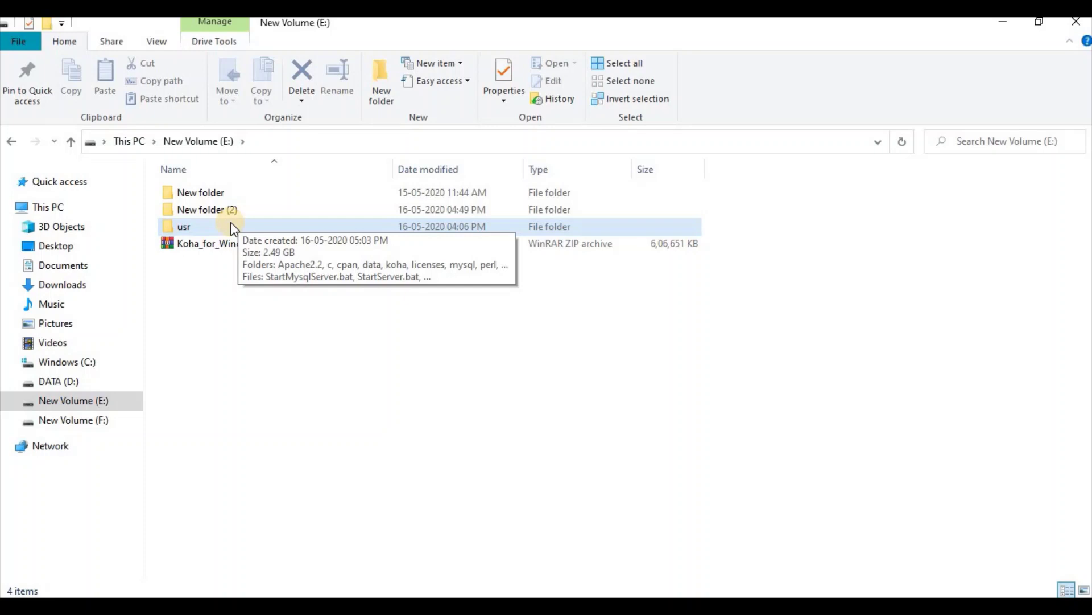
left_click(224, 141)
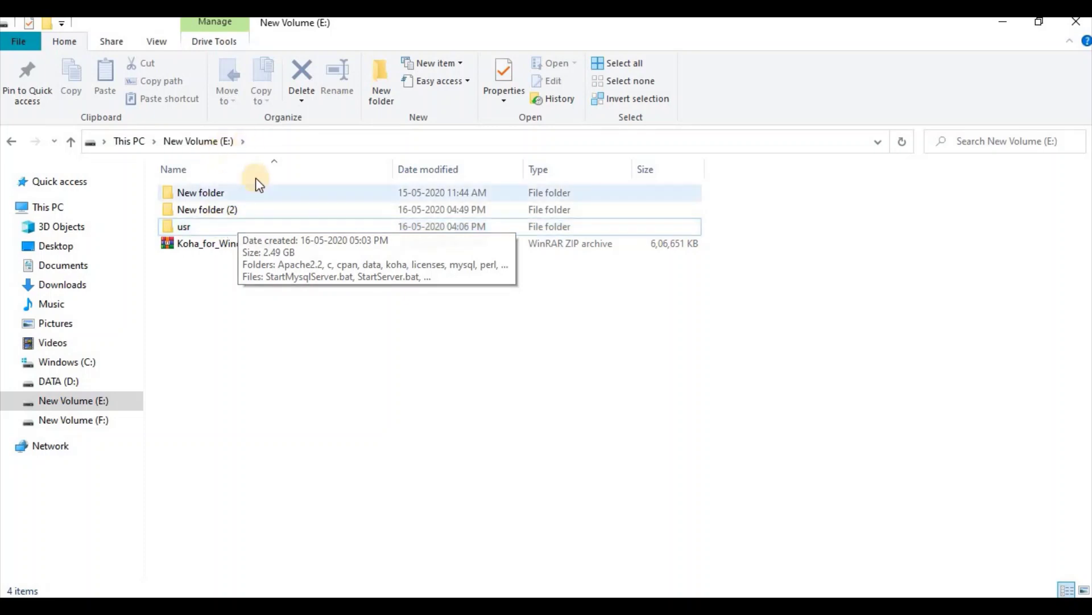
double_click(237, 227)
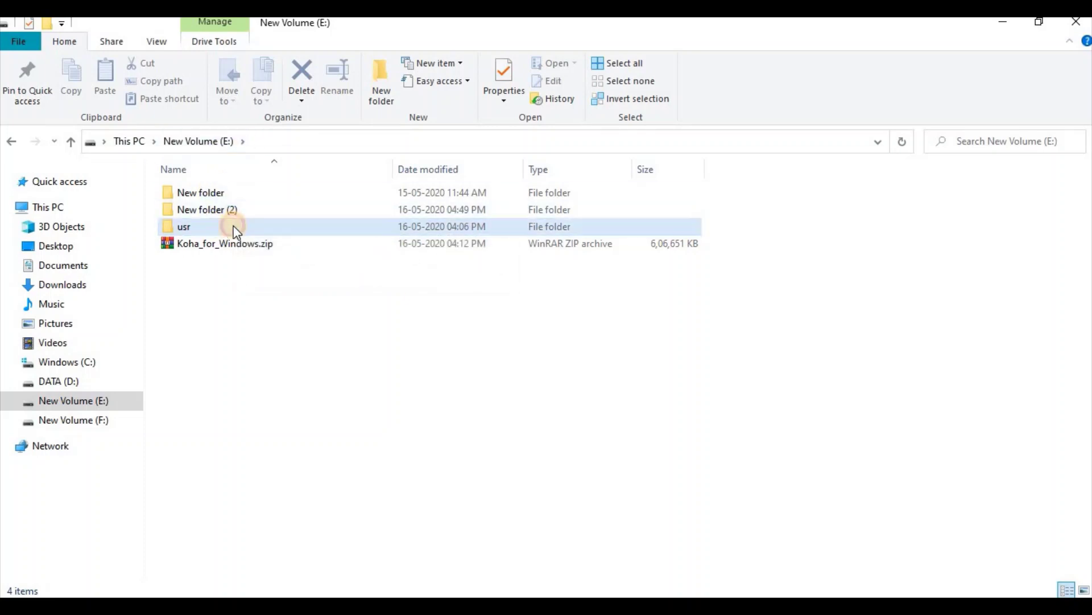
Step: Check the E:\usr path and select StartMysqlServer.bat
left_click(169, 149)
left_click(137, 140)
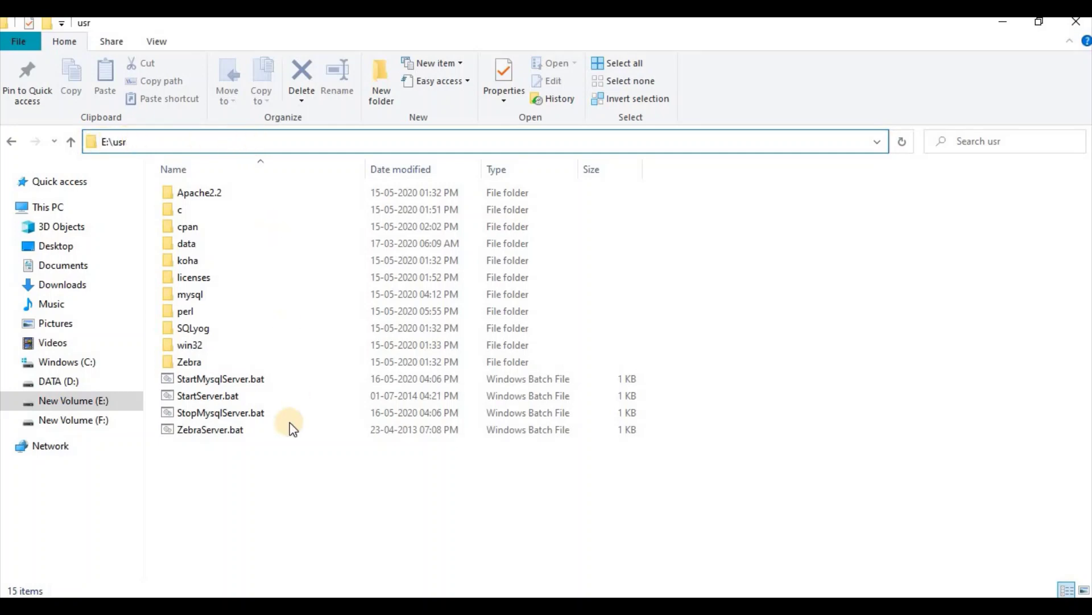
left_click(255, 489)
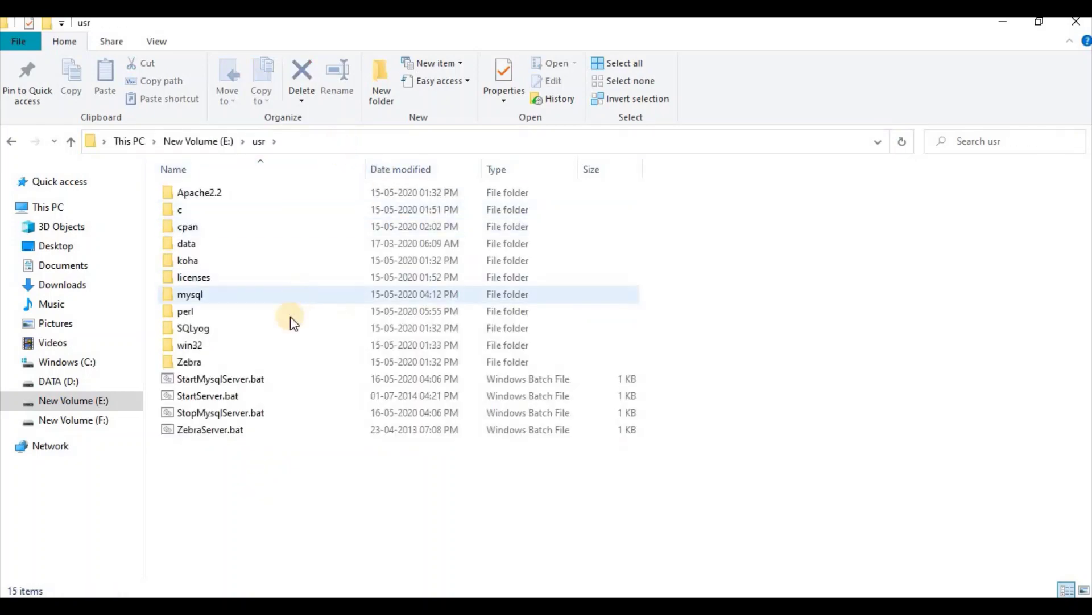
left_click(292, 385)
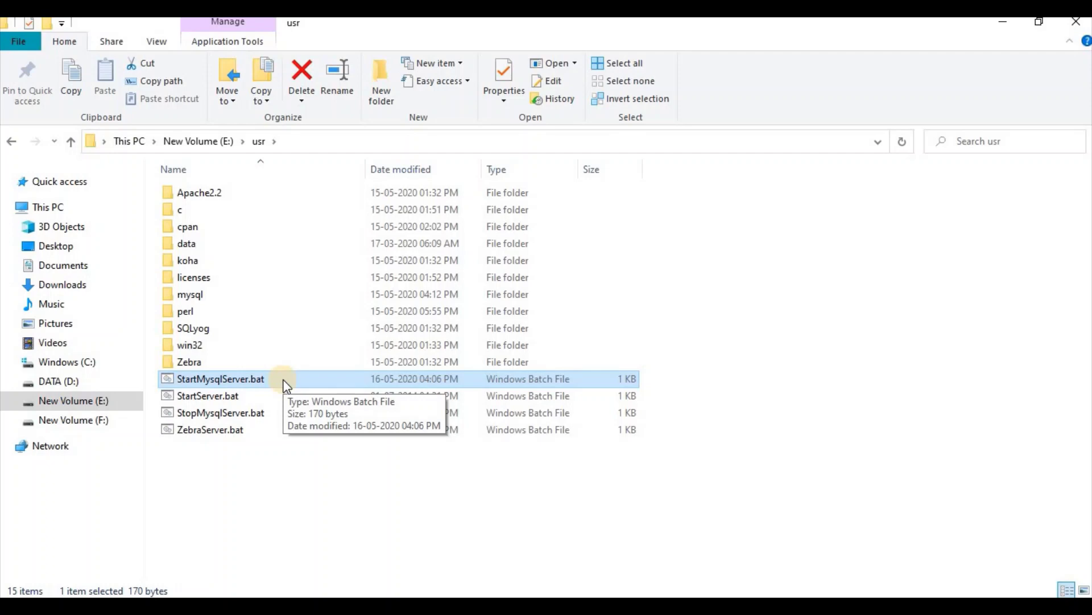
Step: Start MySQL via StartMysqlServer.bat and Apache via StartServer.bat, minimizing the server console
left_click(286, 386)
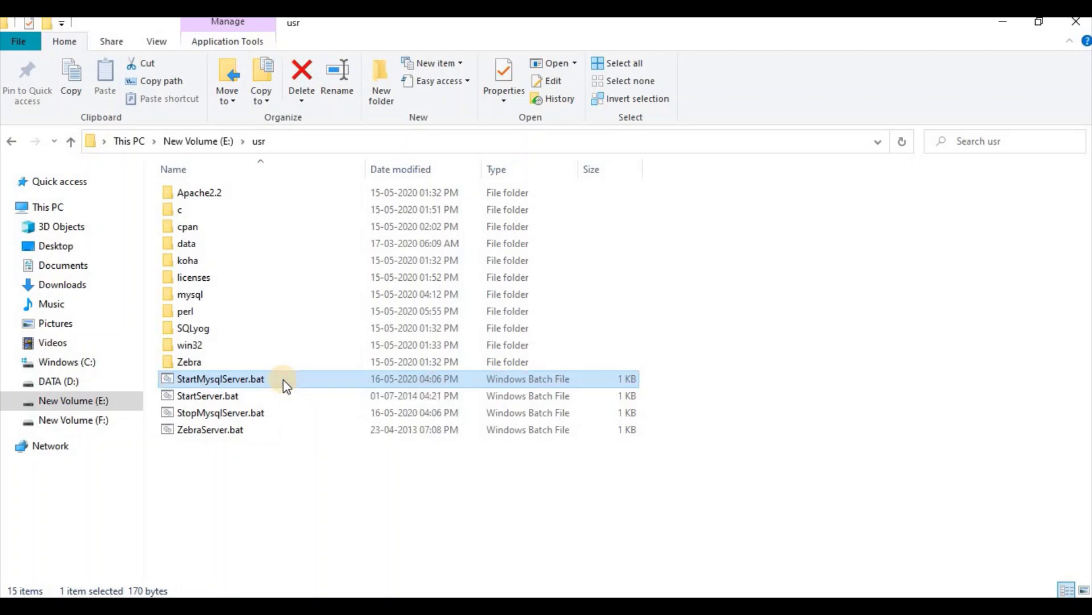
double_click(285, 384)
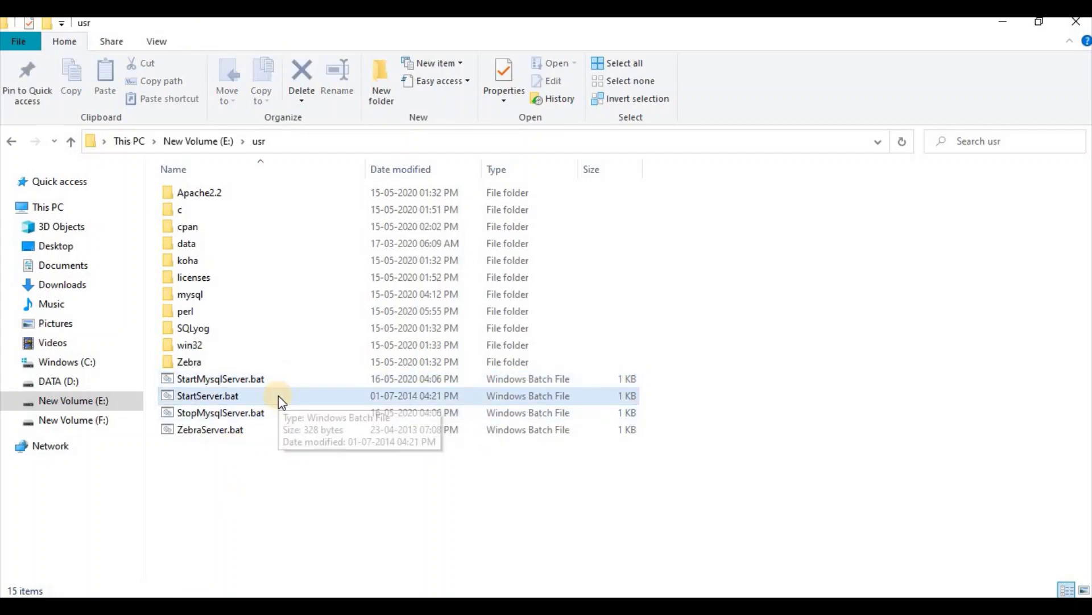
left_click(235, 399)
double_click(234, 395)
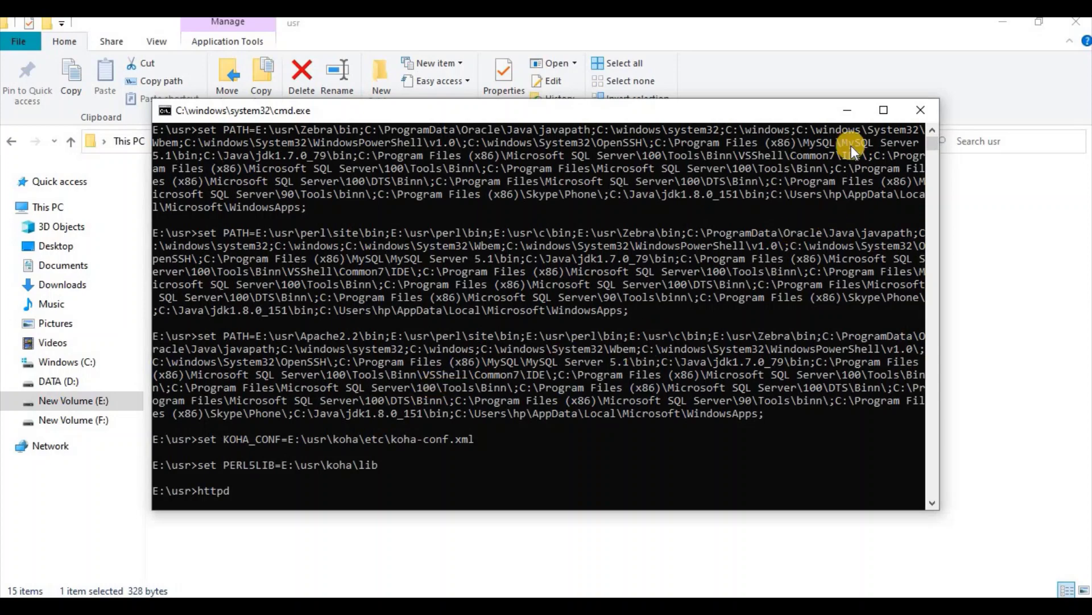
left_click(848, 112)
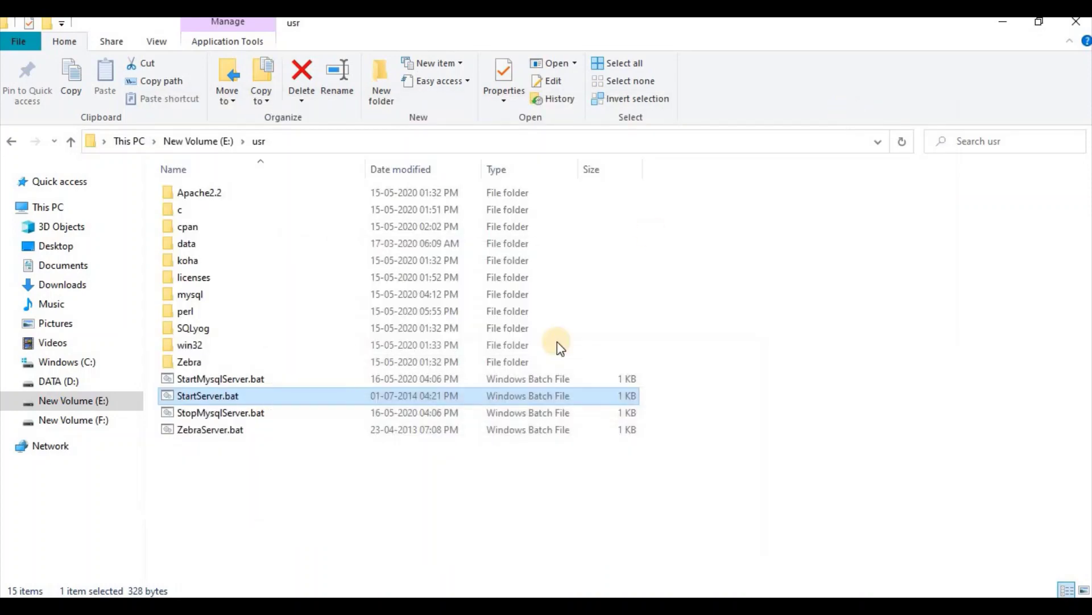
left_click(355, 465)
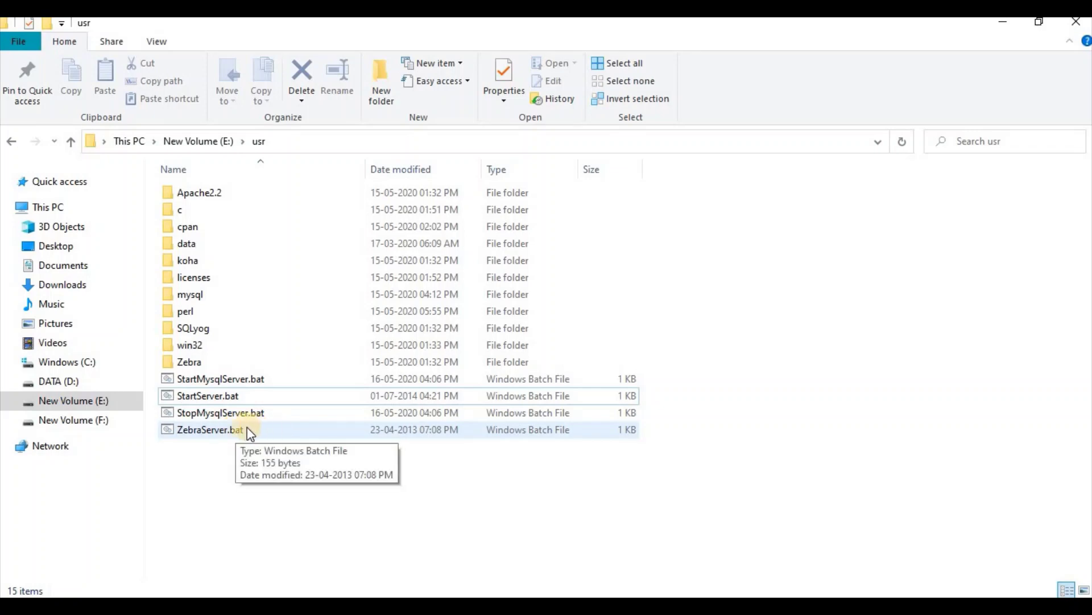
Step: Run ZebraServer.bat to start zebrasrv on ports 9998 and 9999, then minimize its console
double_click(200, 428)
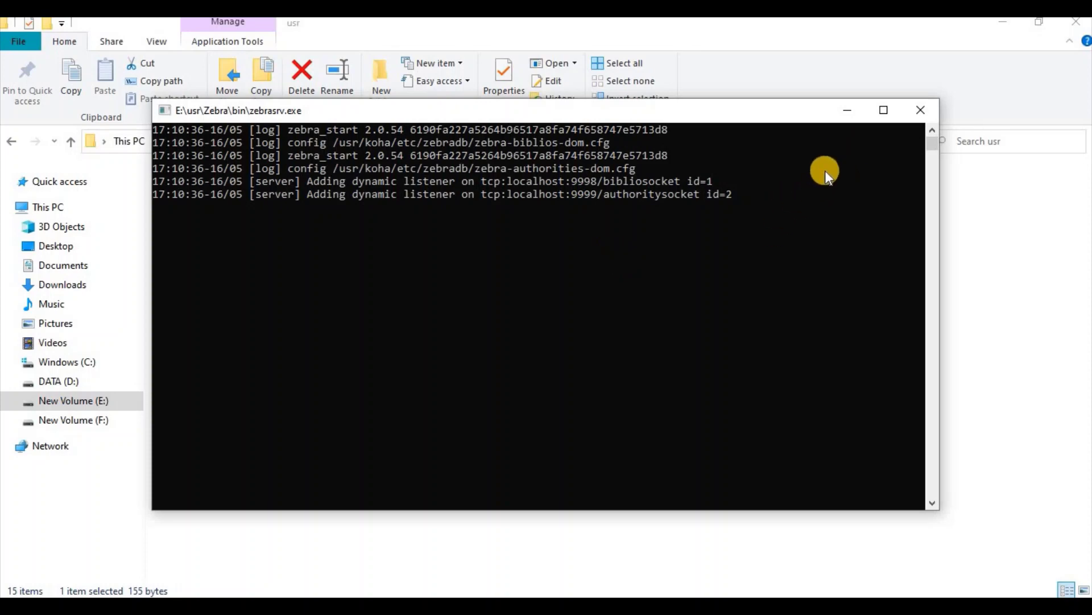
left_click(848, 113)
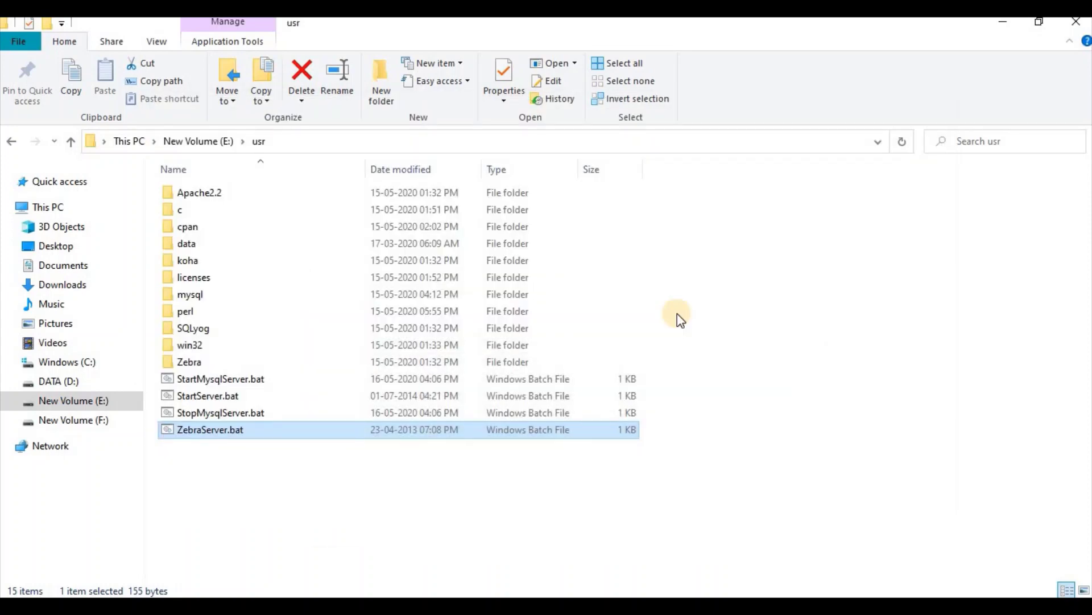
left_click(292, 488)
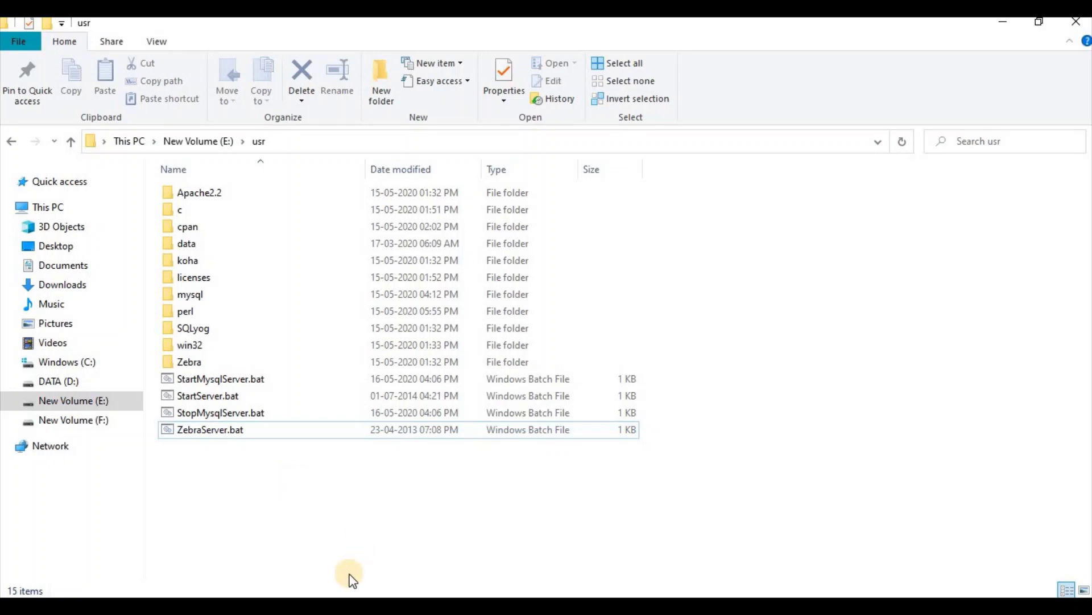
Step: Load localhost:8080 in a new browser tab
key("alt+Tab")
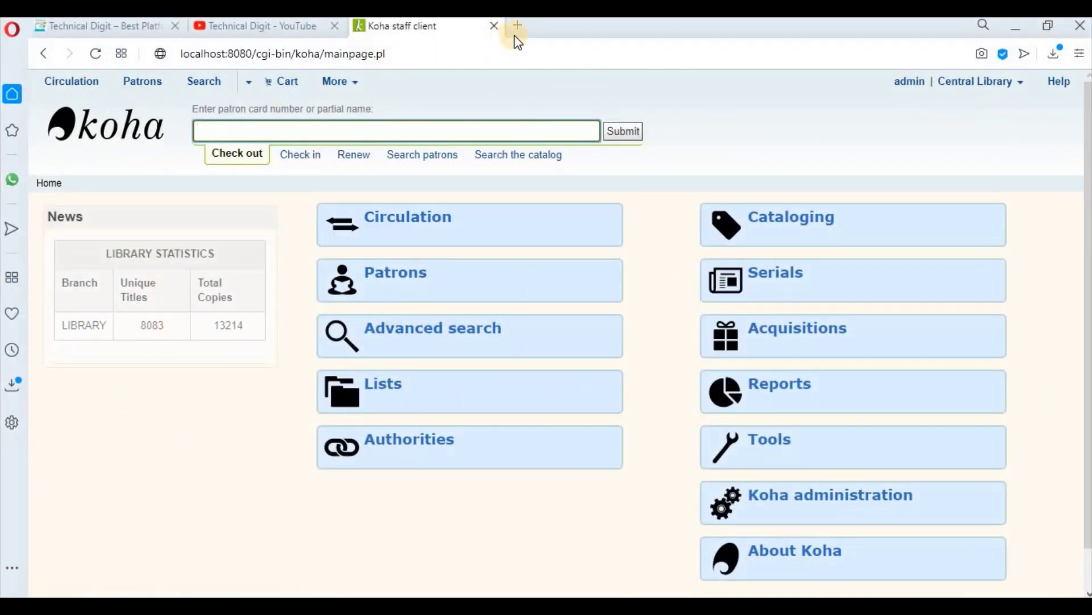
left_click(516, 36)
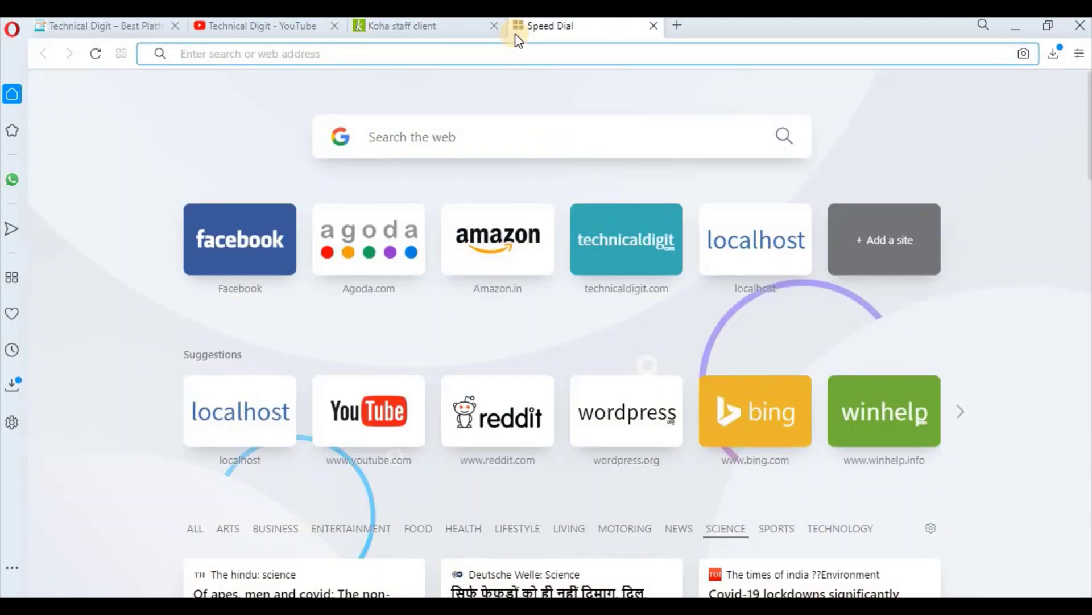
type("localhost")
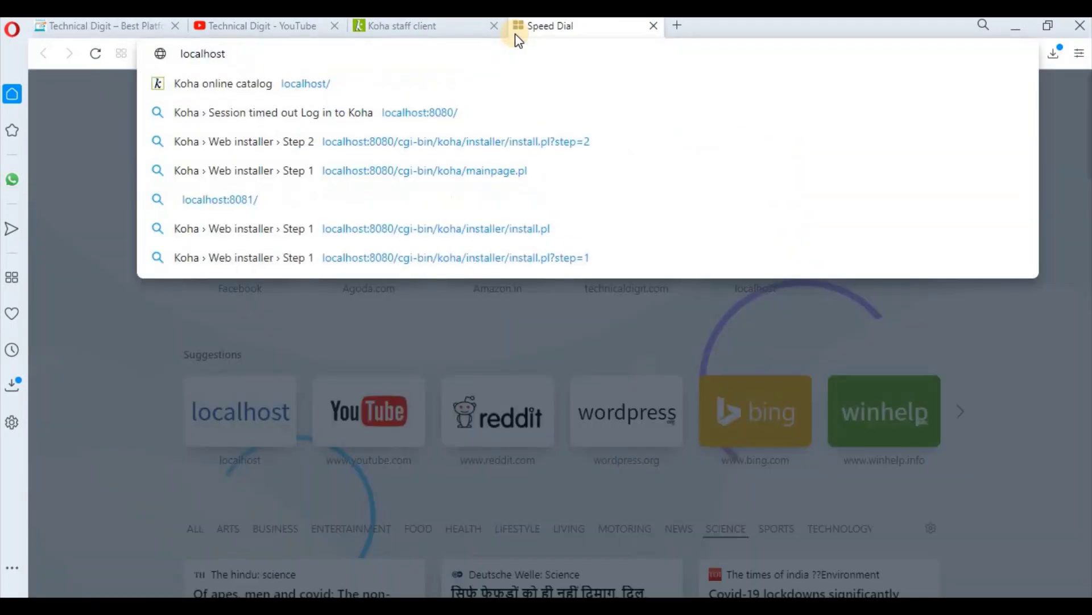
type(":8080")
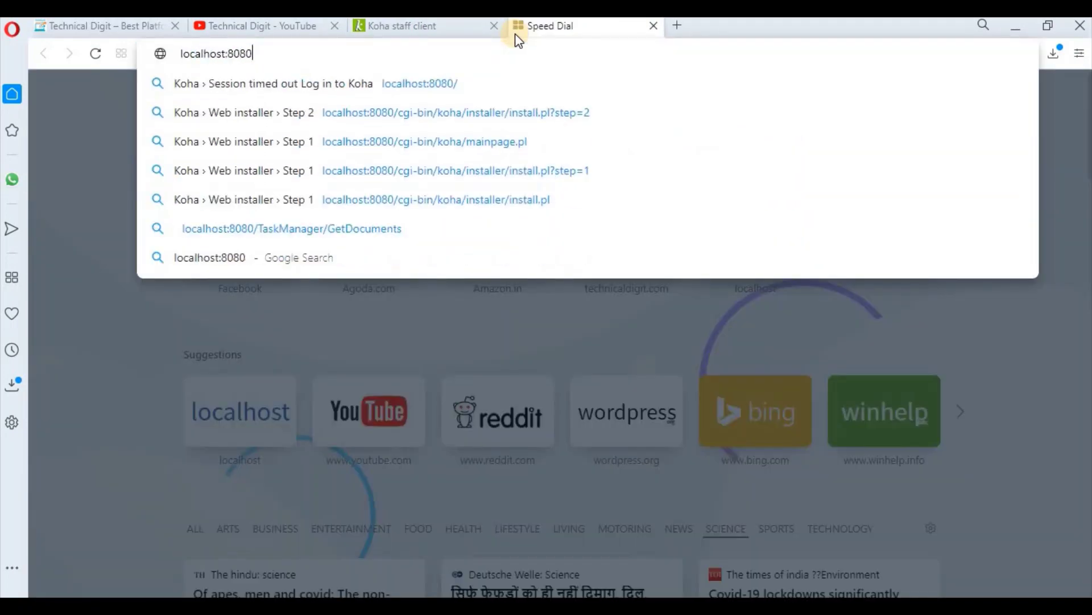
key("Return")
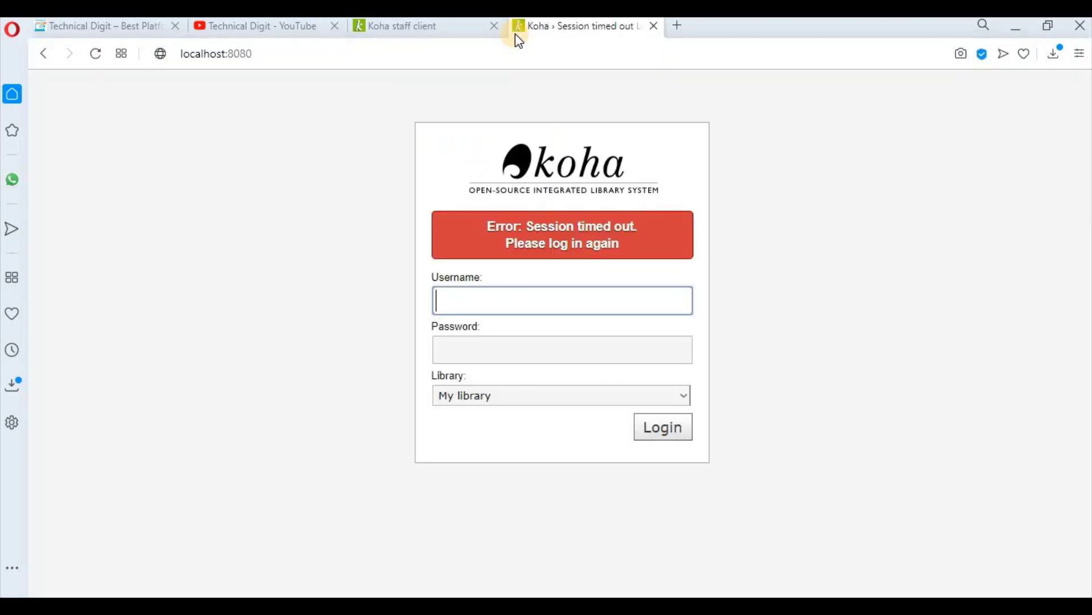
Step: Log in to the Koha staff client as admin with the account password
left_click(493, 300)
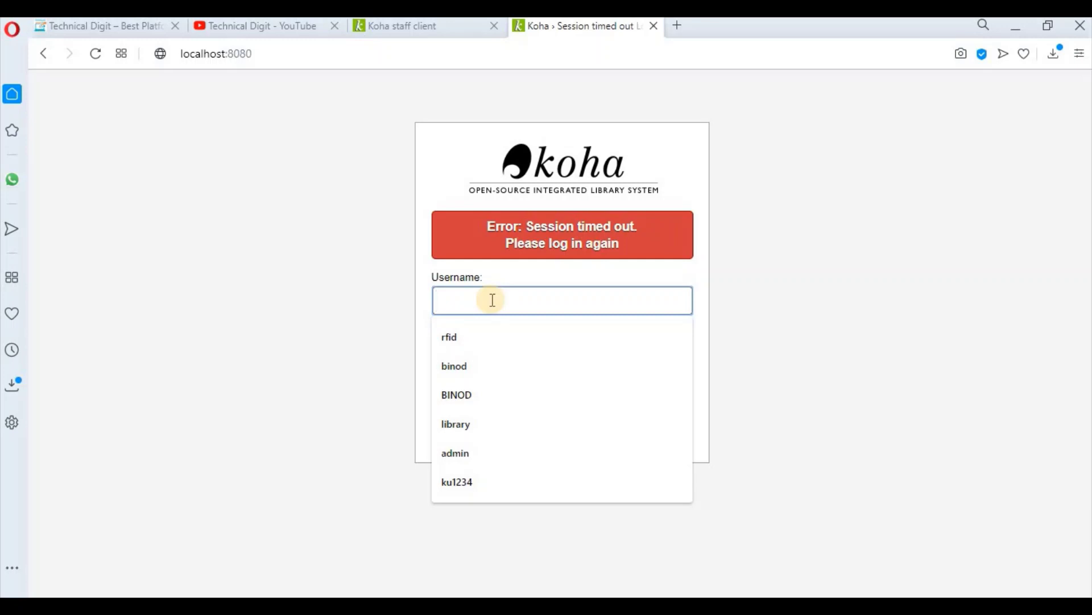
type("admin")
key("Tab")
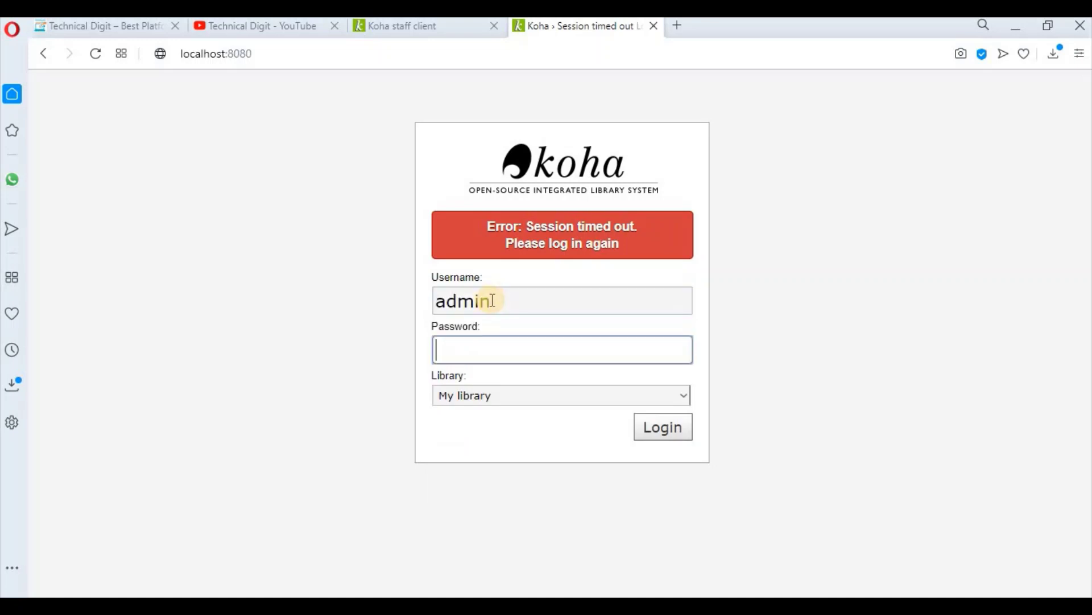
type("•••••")
left_click(680, 437)
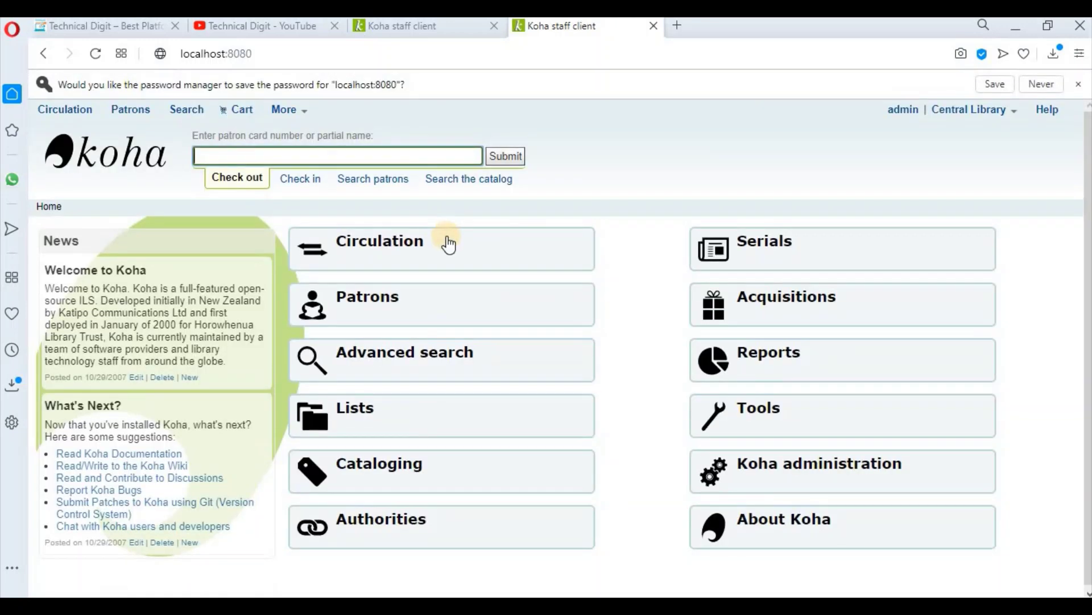
Step: Decline saving the password, visit Circulation, and return to the staff home page
left_click(1062, 85)
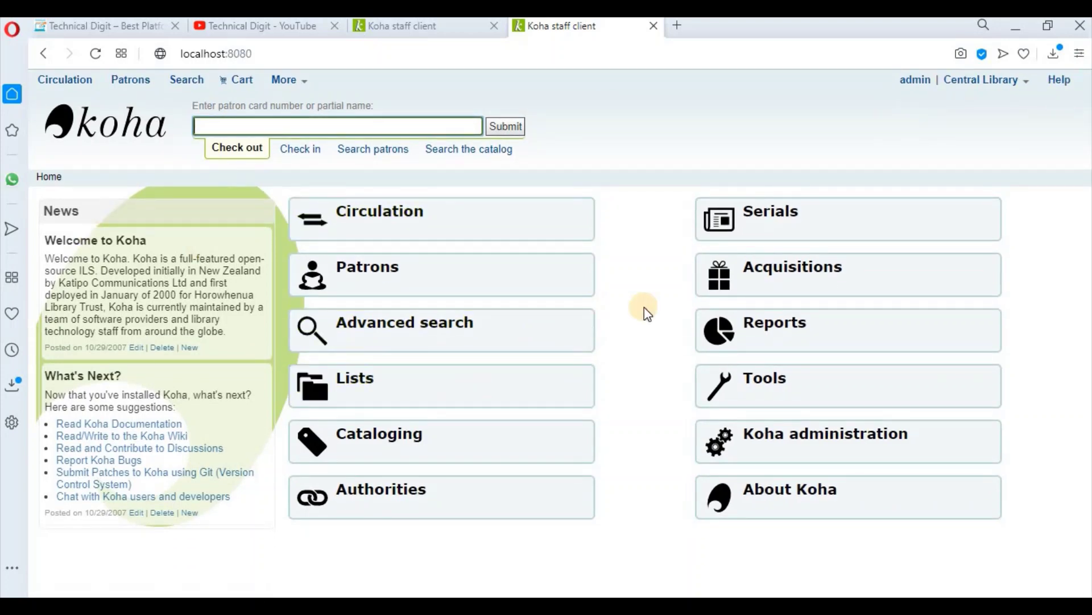
left_click(432, 230)
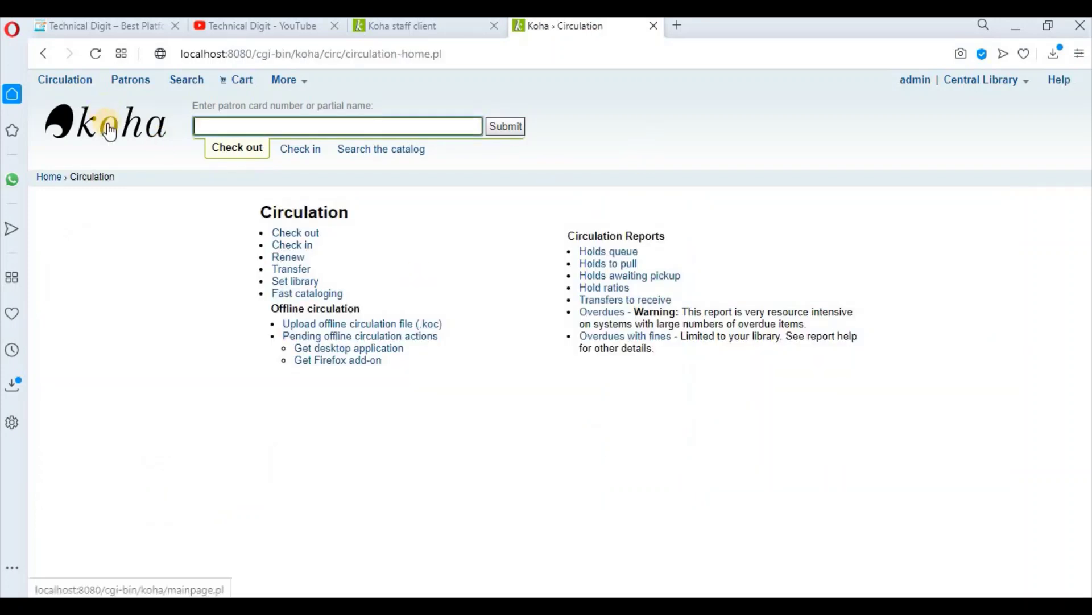
left_click(110, 132)
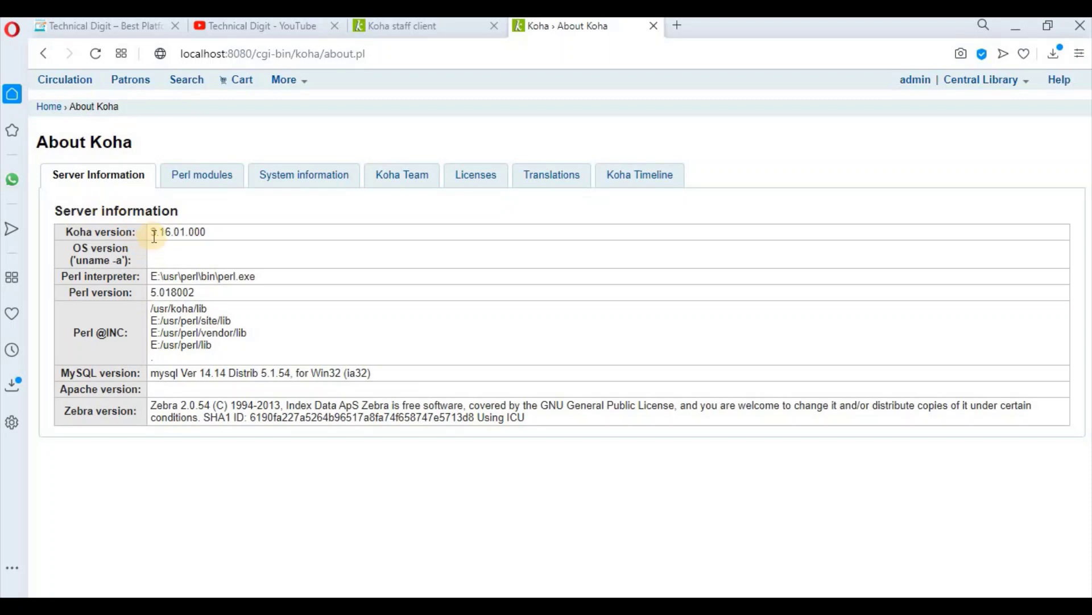
Step: Confirm Koha version 3.16.01.000 on About Koha and go back home
left_click_drag(152, 233, 224, 235)
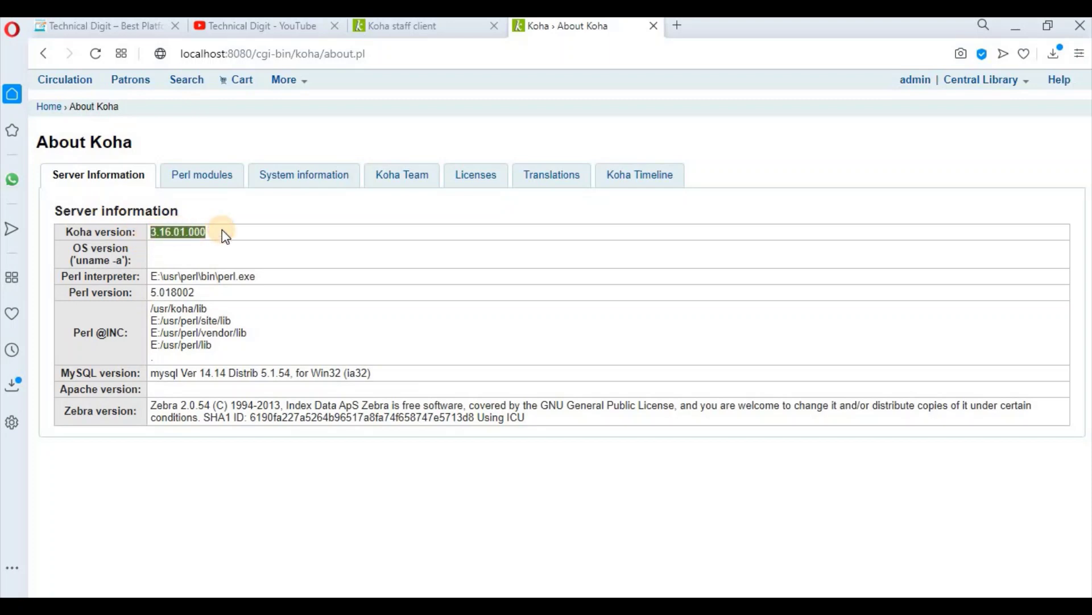
left_click(336, 252)
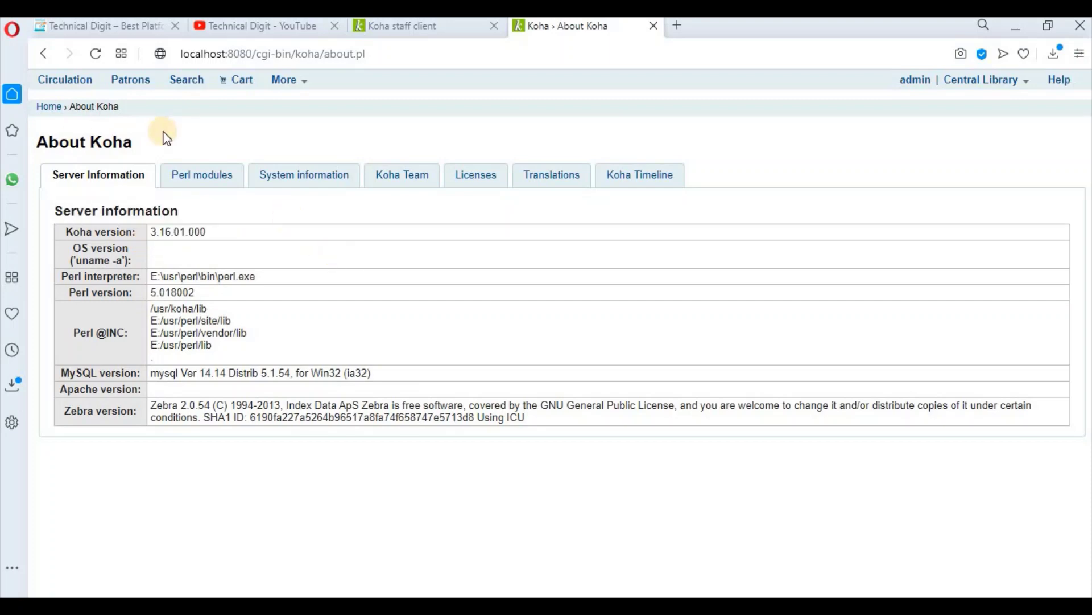
left_click(48, 107)
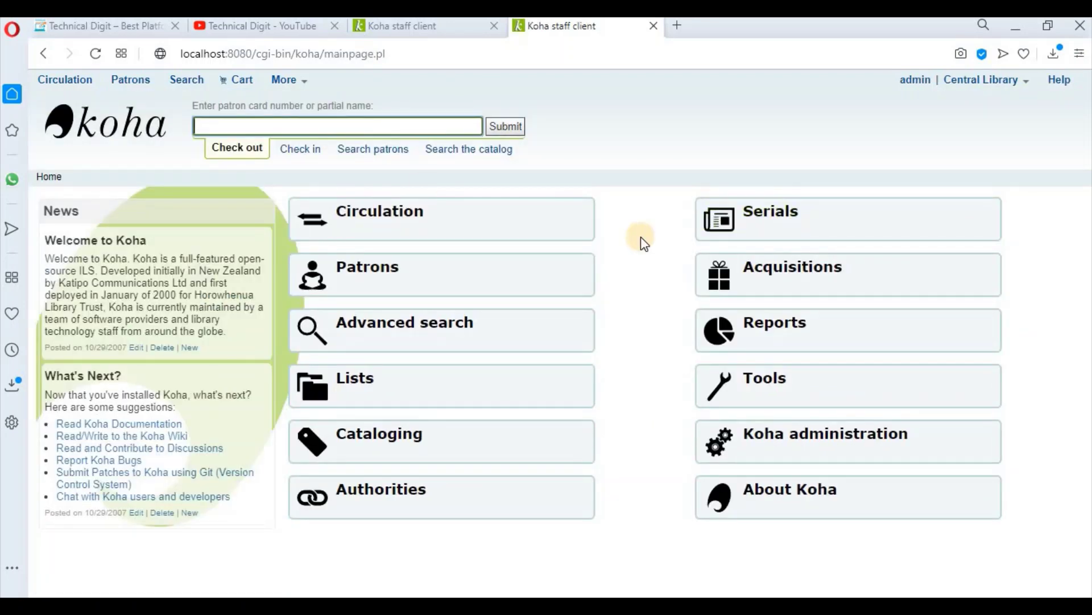
Step: Search patrons for 'admin', open its full details page, then open a new browser tab
left_click(297, 124)
type("admin")
key("Return")
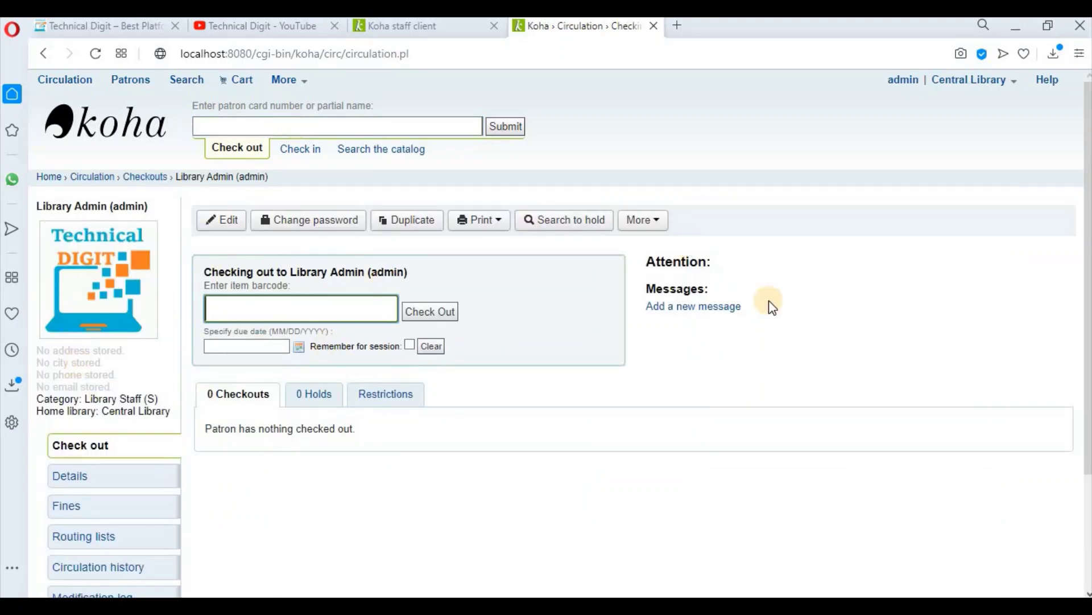
left_click(83, 477)
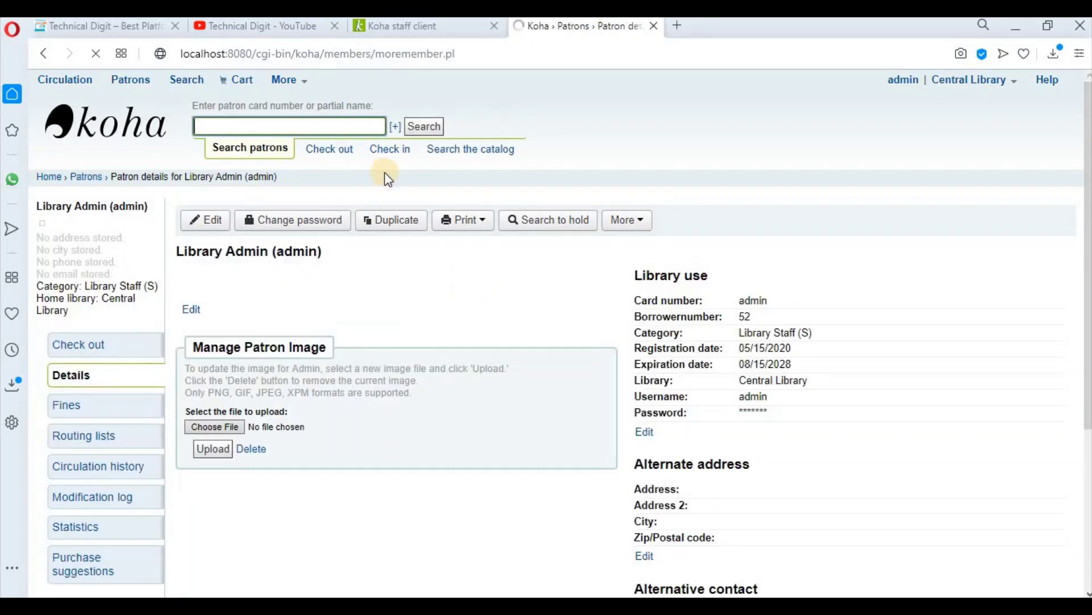
left_click(676, 29)
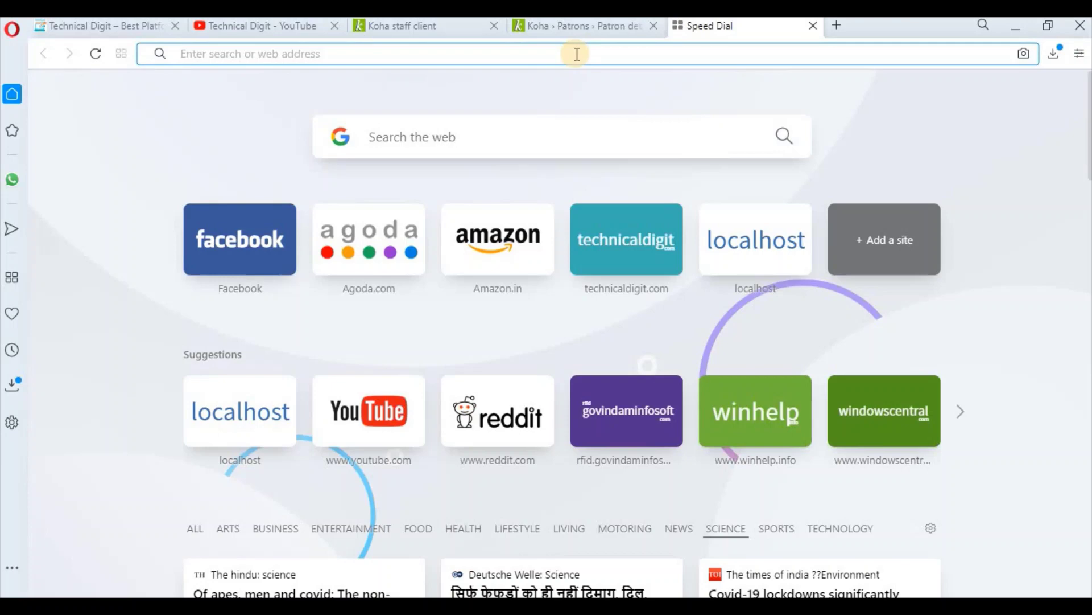
Step: Load the Koha OPAC at localhost and put the cursor in the catalog search box
type("local")
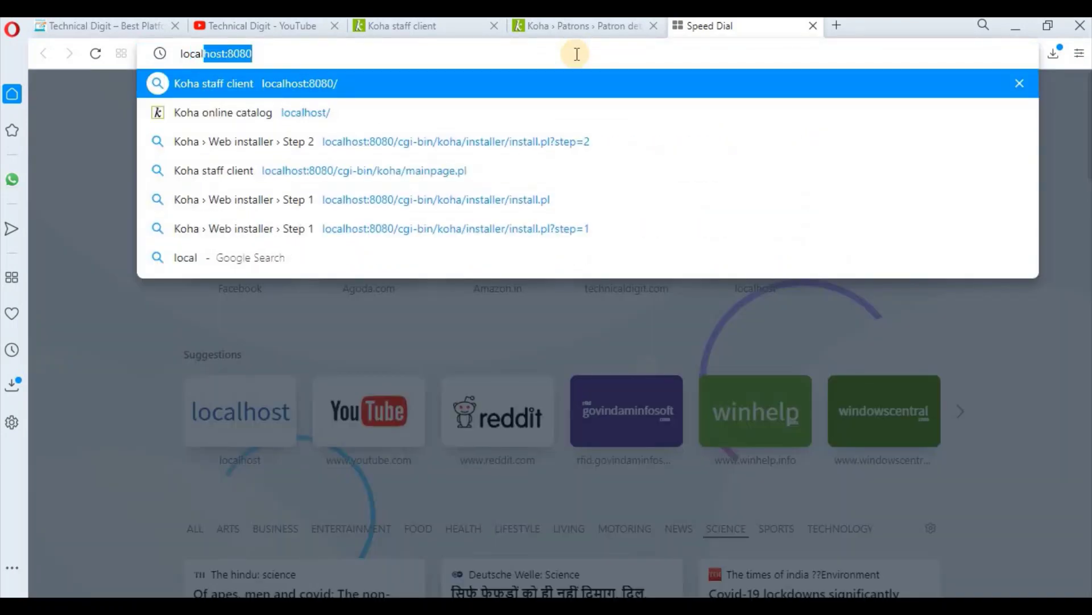
type("host")
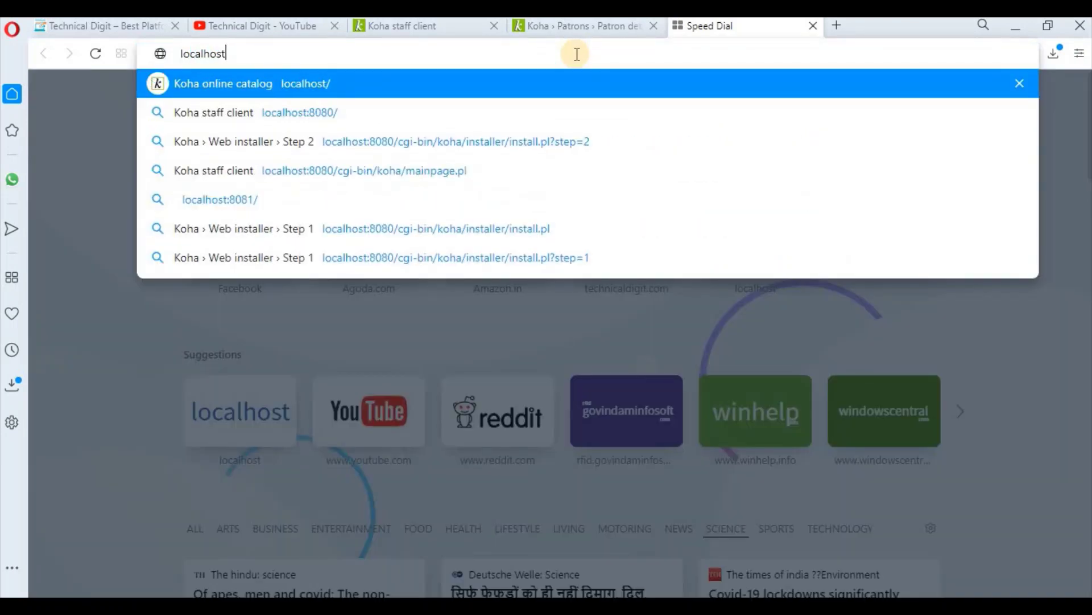
key("Return")
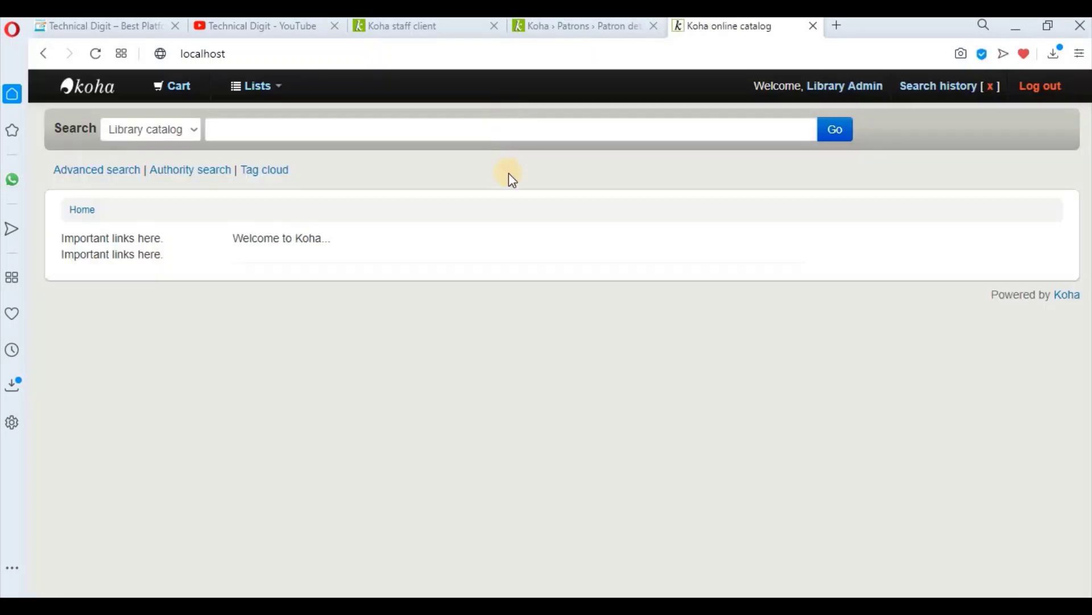
left_click(303, 126)
left_click(465, 169)
left_click(455, 128)
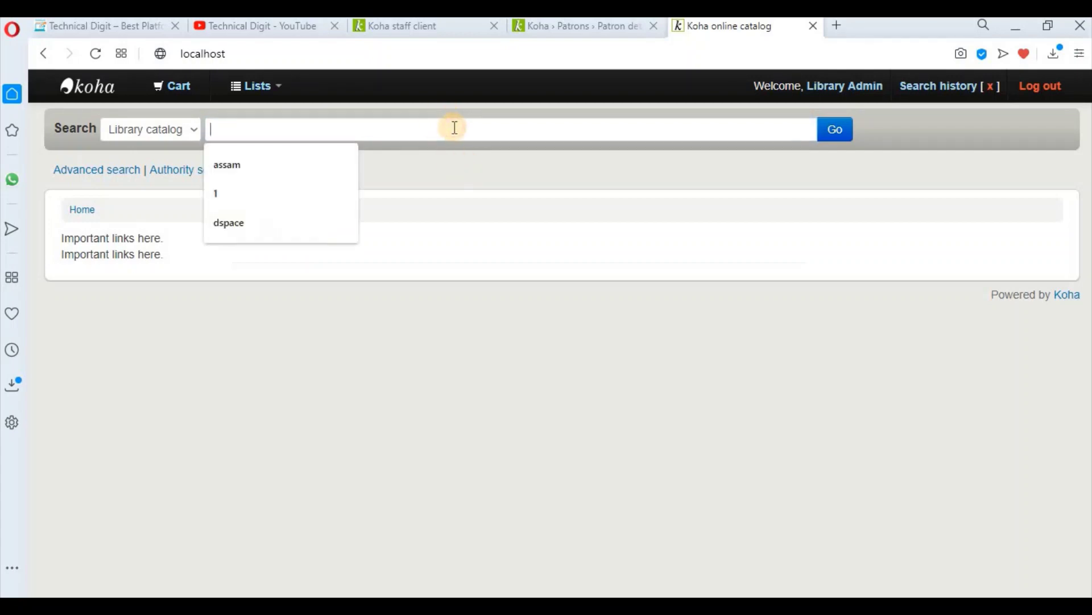
Step: Search the OPAC catalog for 'hindi', confirm 'No results found!', then return to the patron details tab
type("hindi")
key("Return")
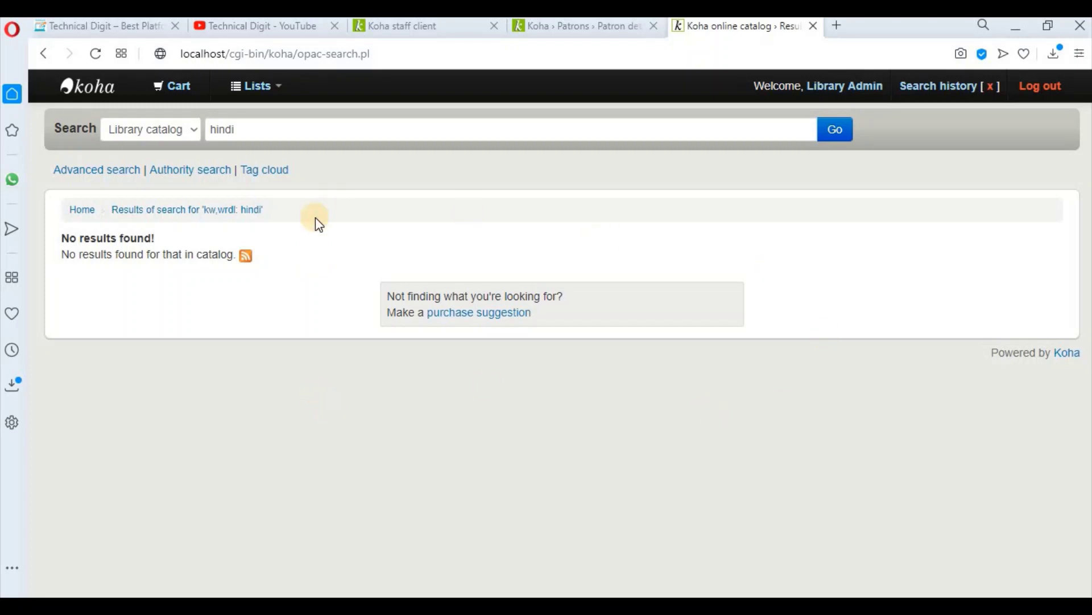
triple_click(118, 236)
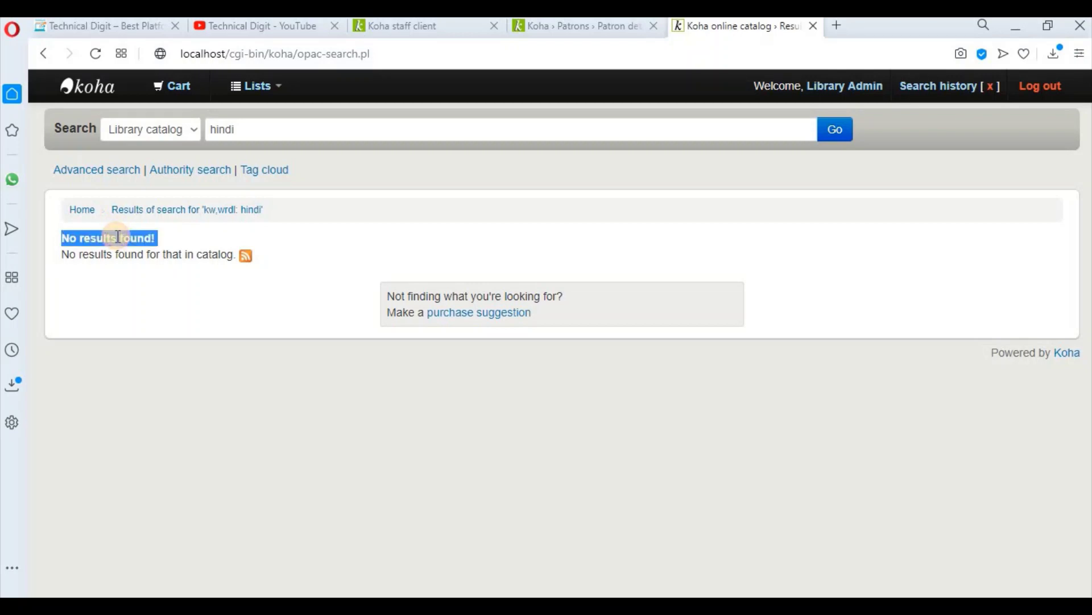
left_click(550, 229)
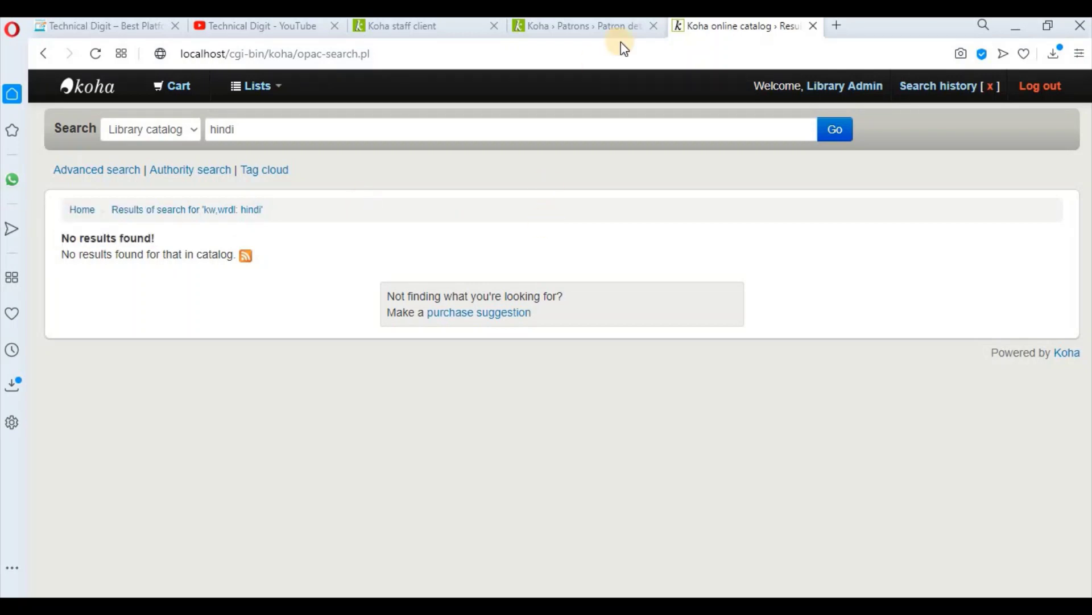
left_click(605, 31)
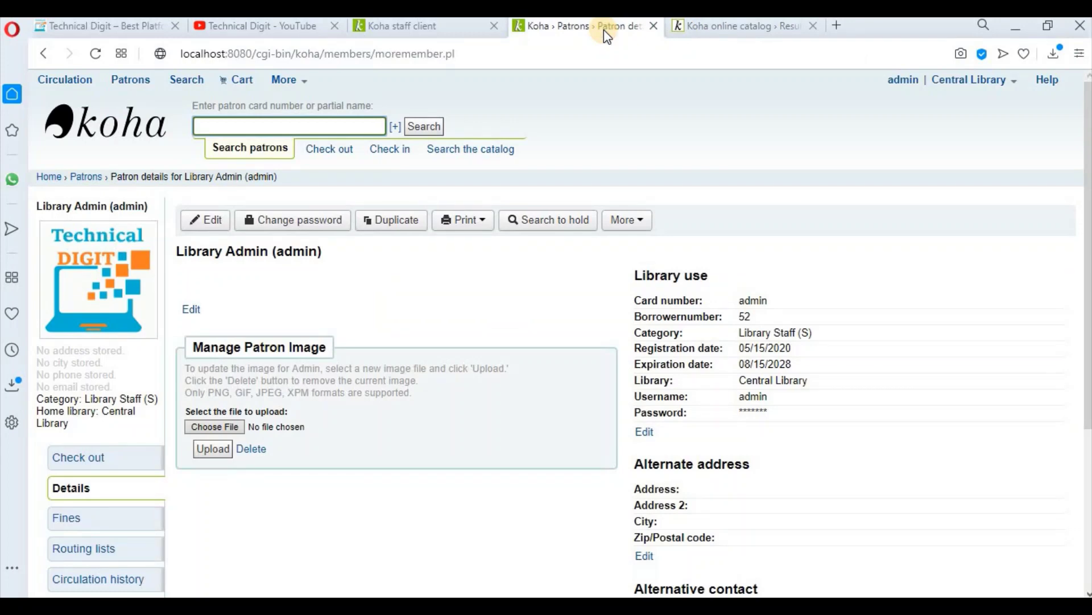